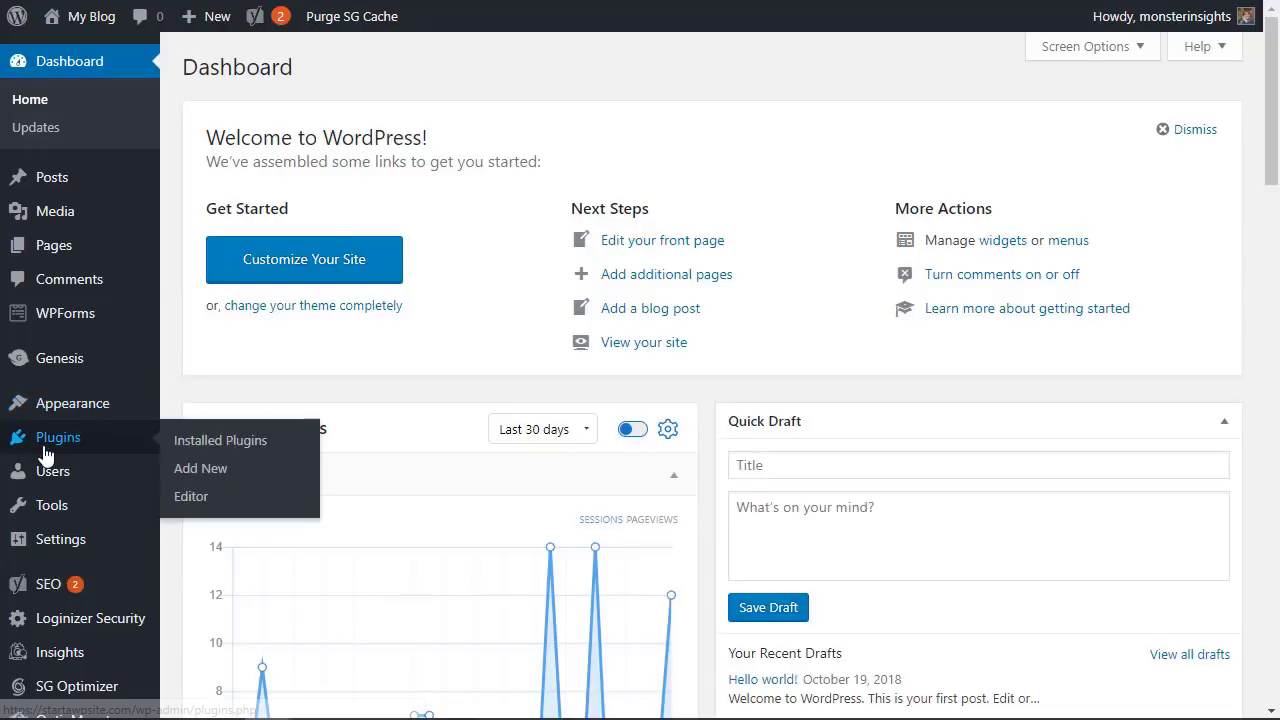
- Search Add New plugins for 'file manager', then install and activate the first File Manager result
{"action": "left_click", "coordinate": [253, 477]}
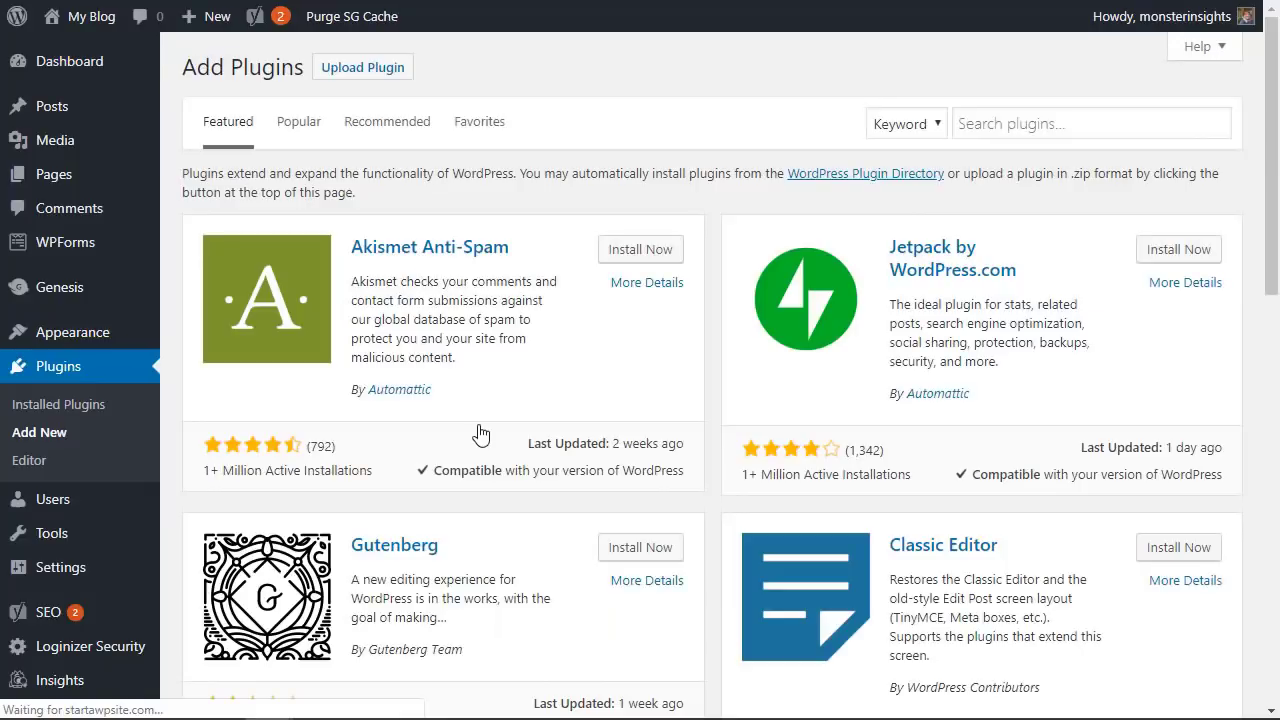
{"action": "left_click", "coordinate": [1052, 124]}
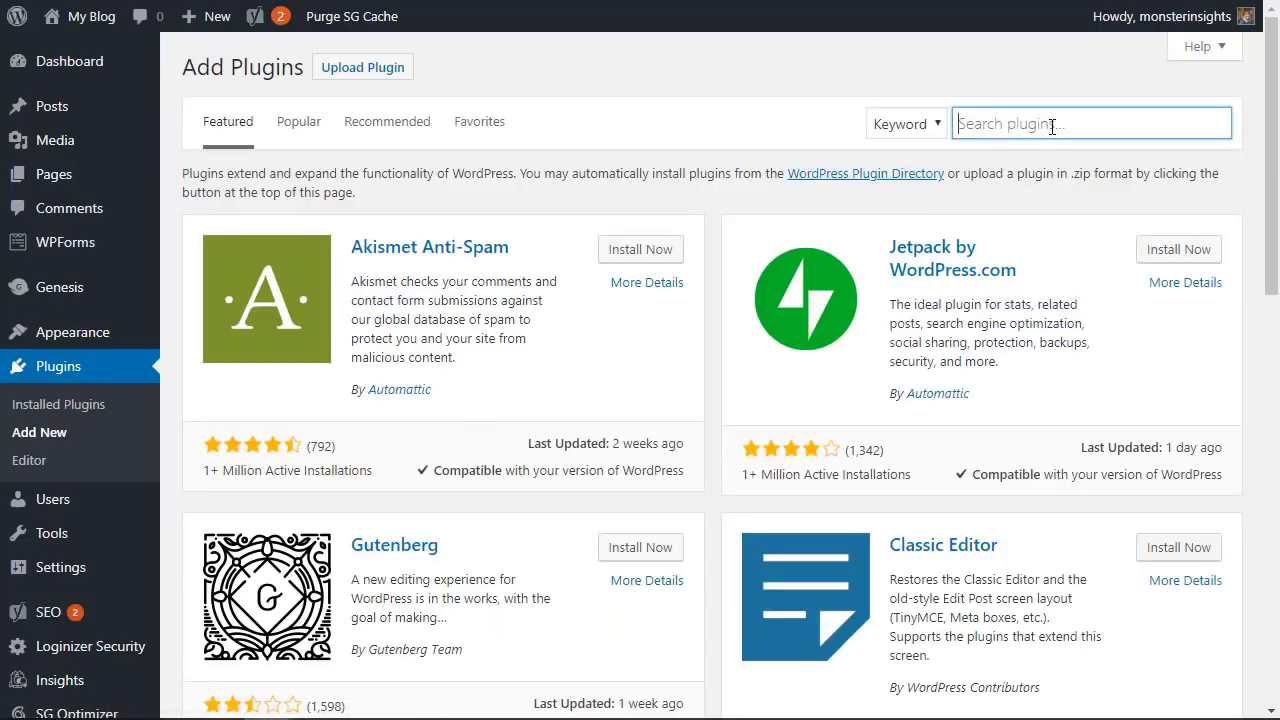
{"action": "type", "text": "file"}
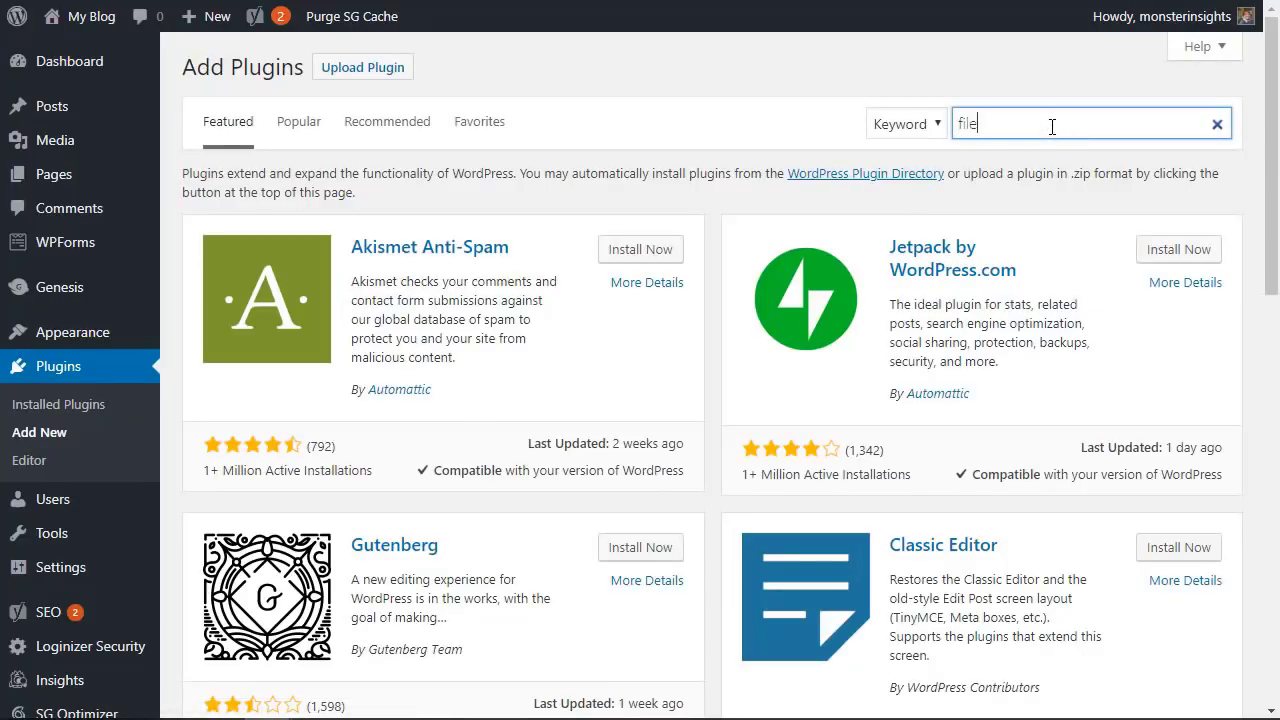
{"action": "type", "text": " manager"}
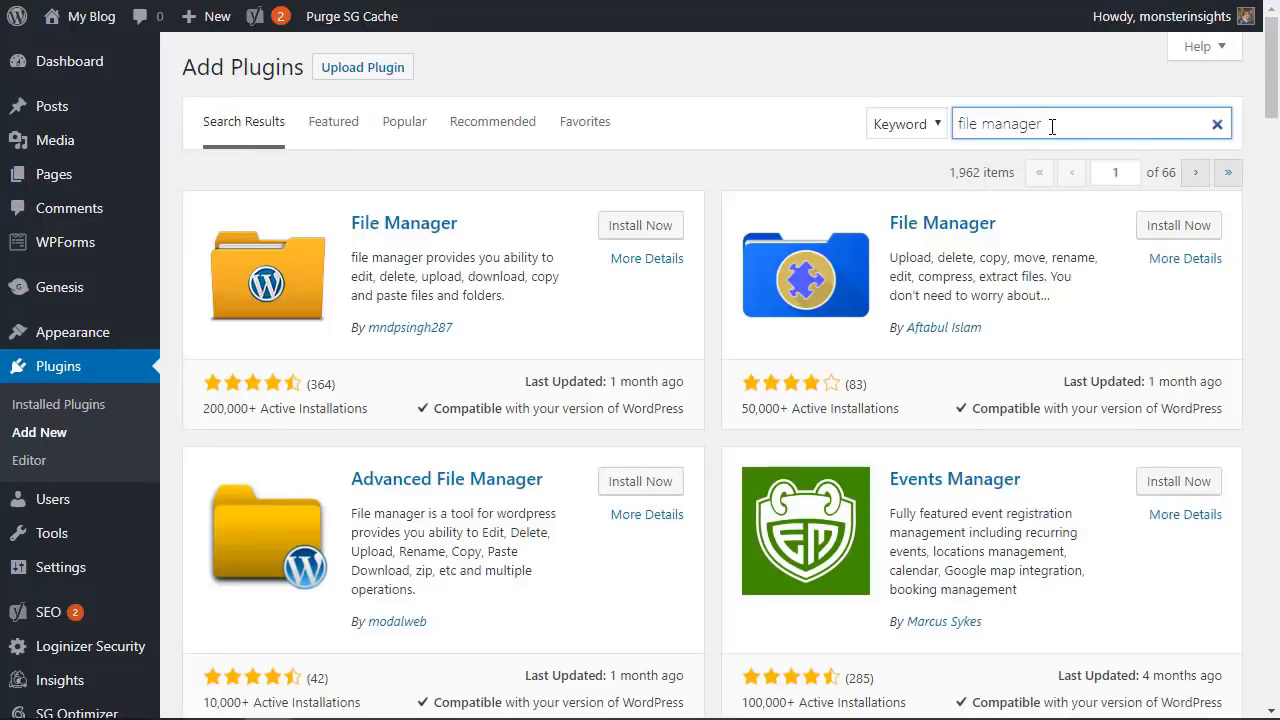
{"action": "left_click", "coordinate": [534, 236]}
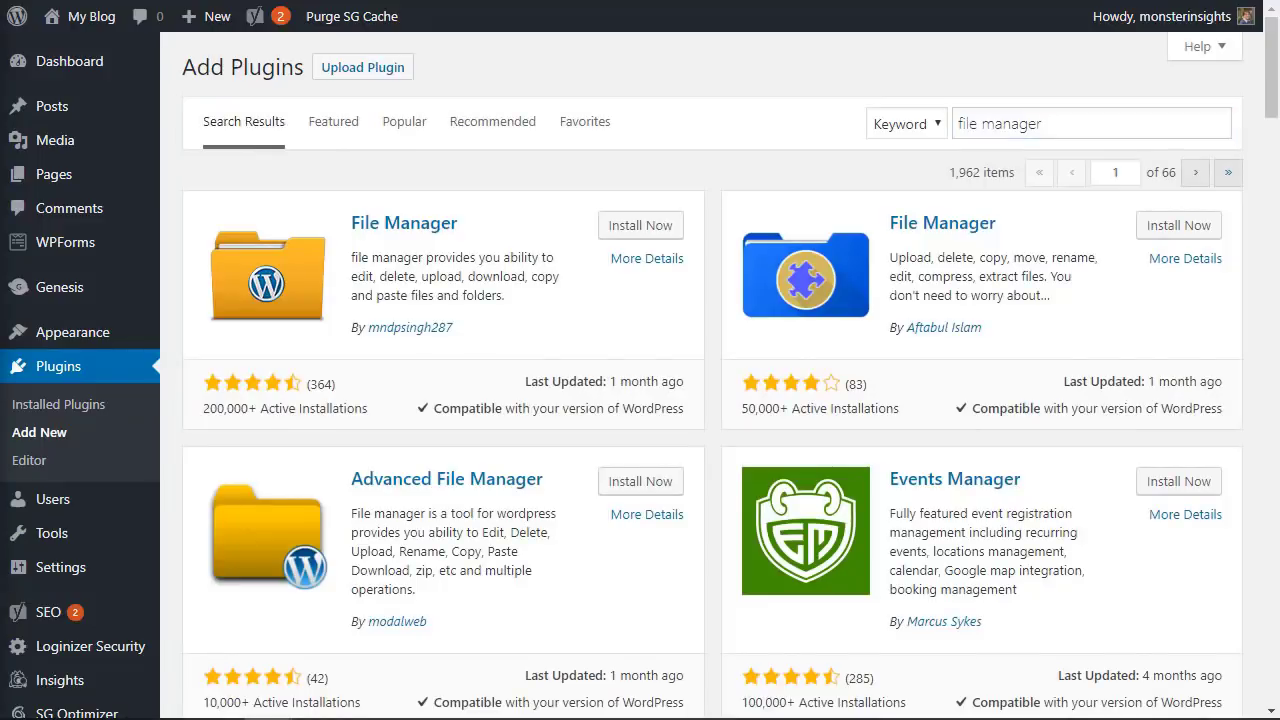
{"action": "left_click", "coordinate": [656, 228]}
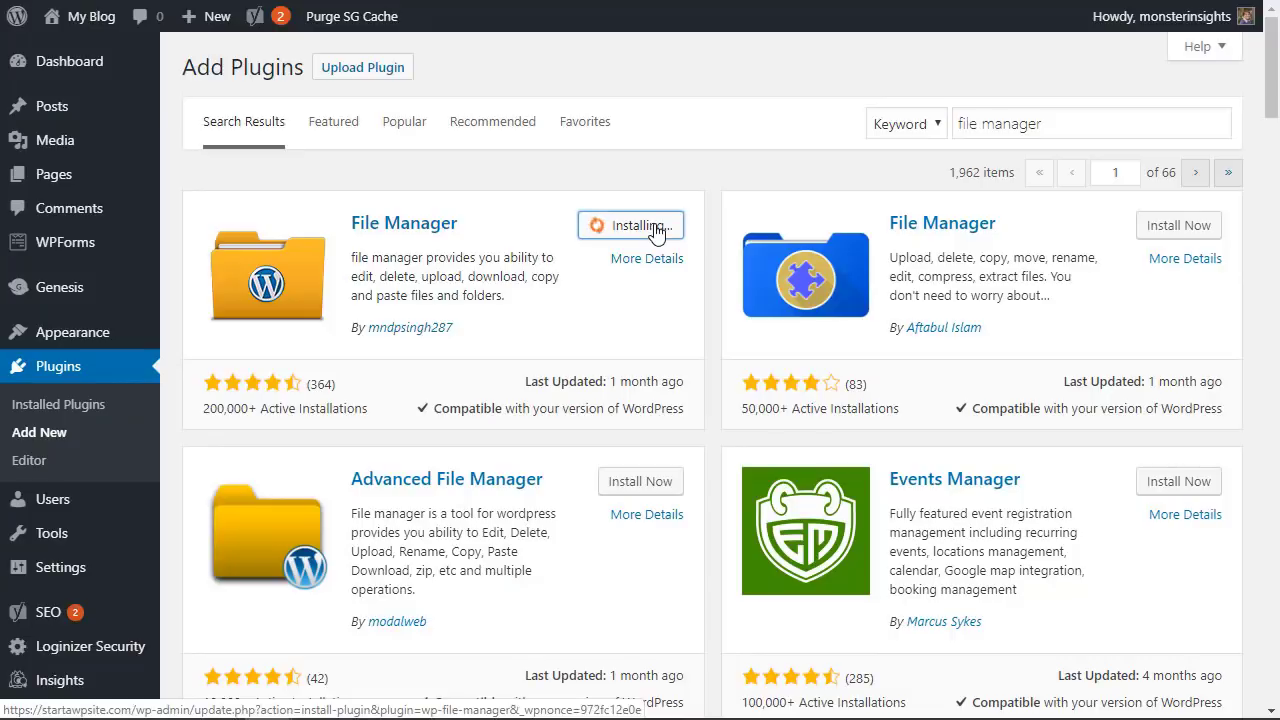
{"action": "left_click", "coordinate": [645, 227]}
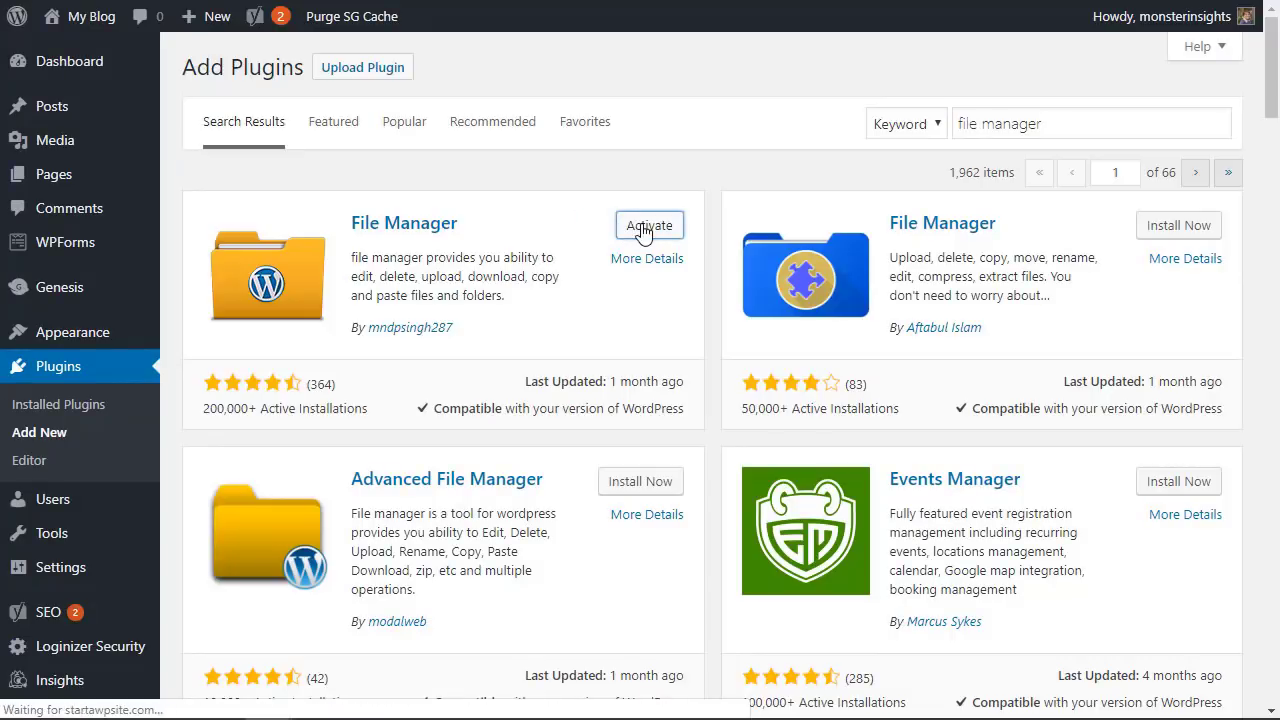
{"action": "scroll", "coordinate": [562, 247], "scroll_direction": "down", "scroll_amount": 3}
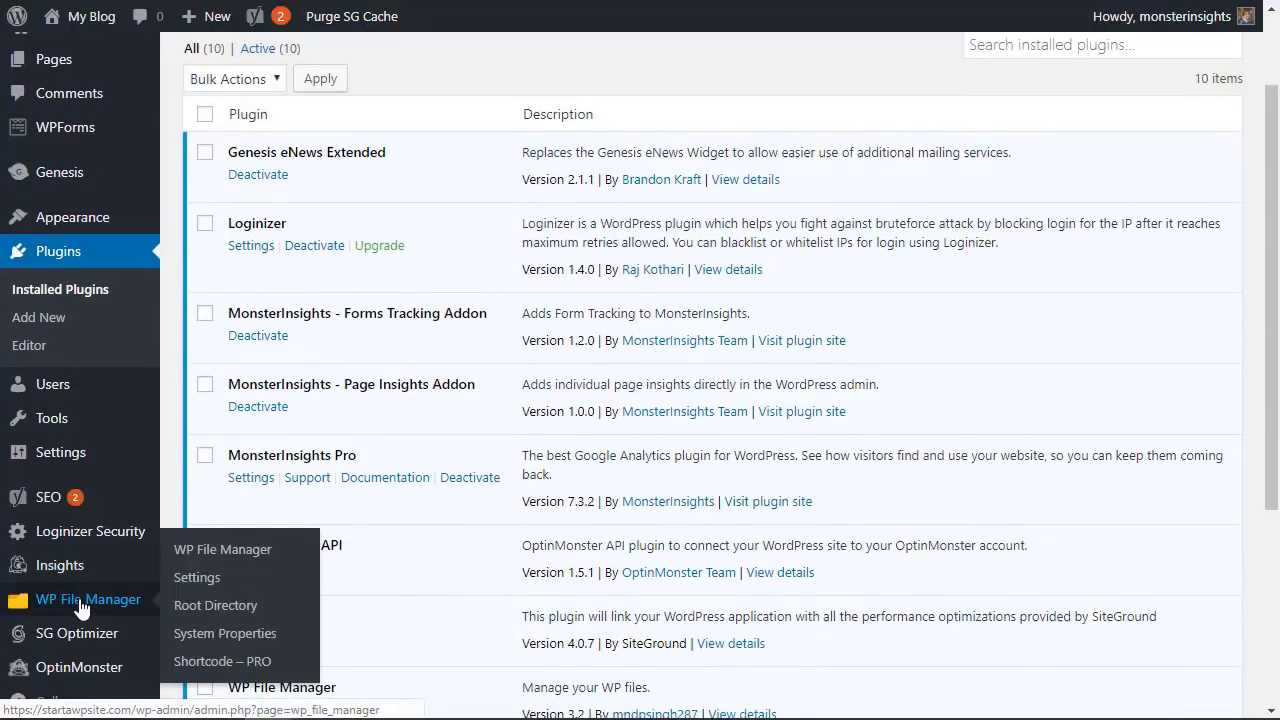
- Open WP File Manager from the admin sidebar and decline its welcome signup popup with NO THANKS
{"action": "mouse_move", "coordinate": [88, 599]}
{"action": "left_click", "coordinate": [225, 556]}
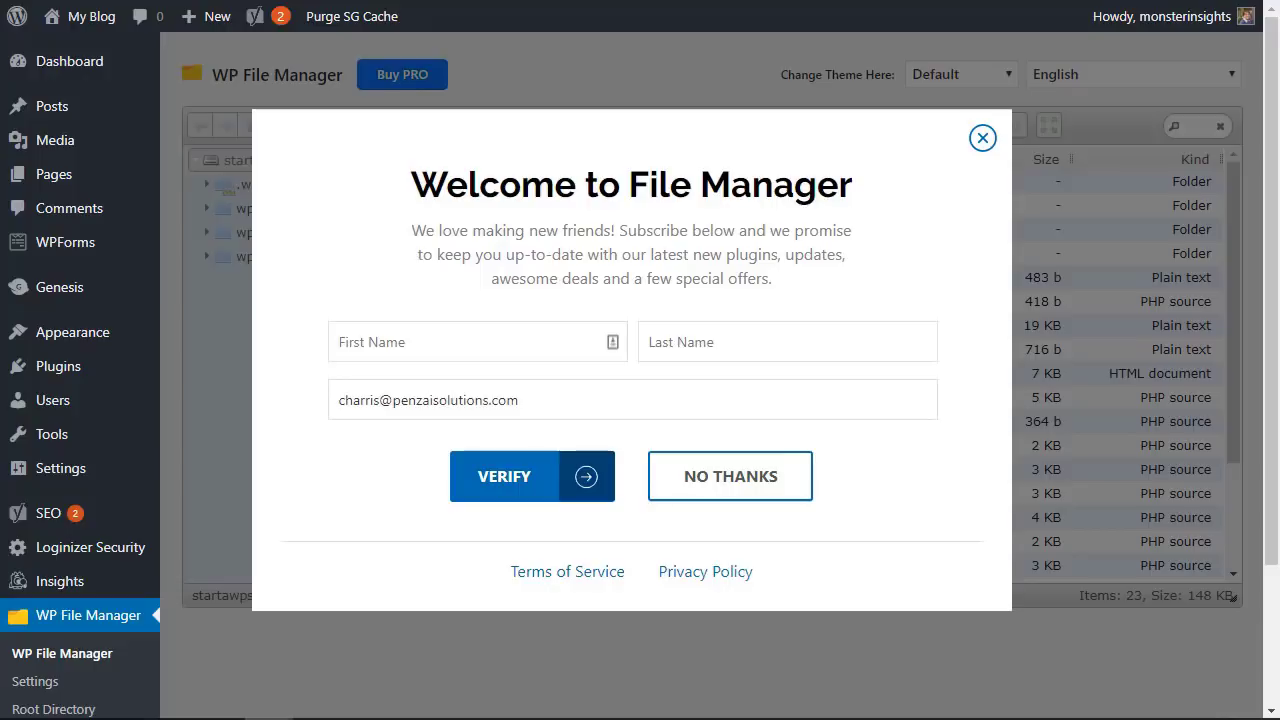
{"action": "left_click", "coordinate": [700, 480]}
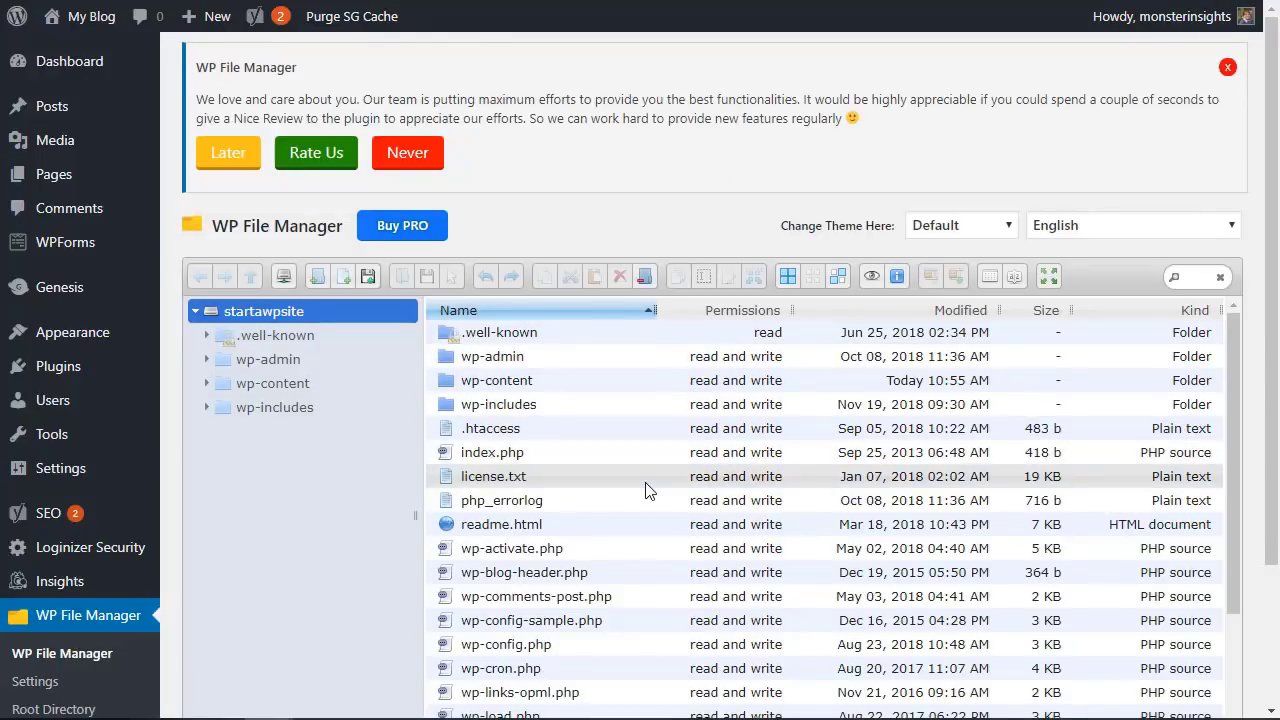
- Select wp-includes, index.php and php_errorlog at root, then browse wp-content/plugins and select its index.php
{"action": "left_click", "coordinate": [525, 404]}
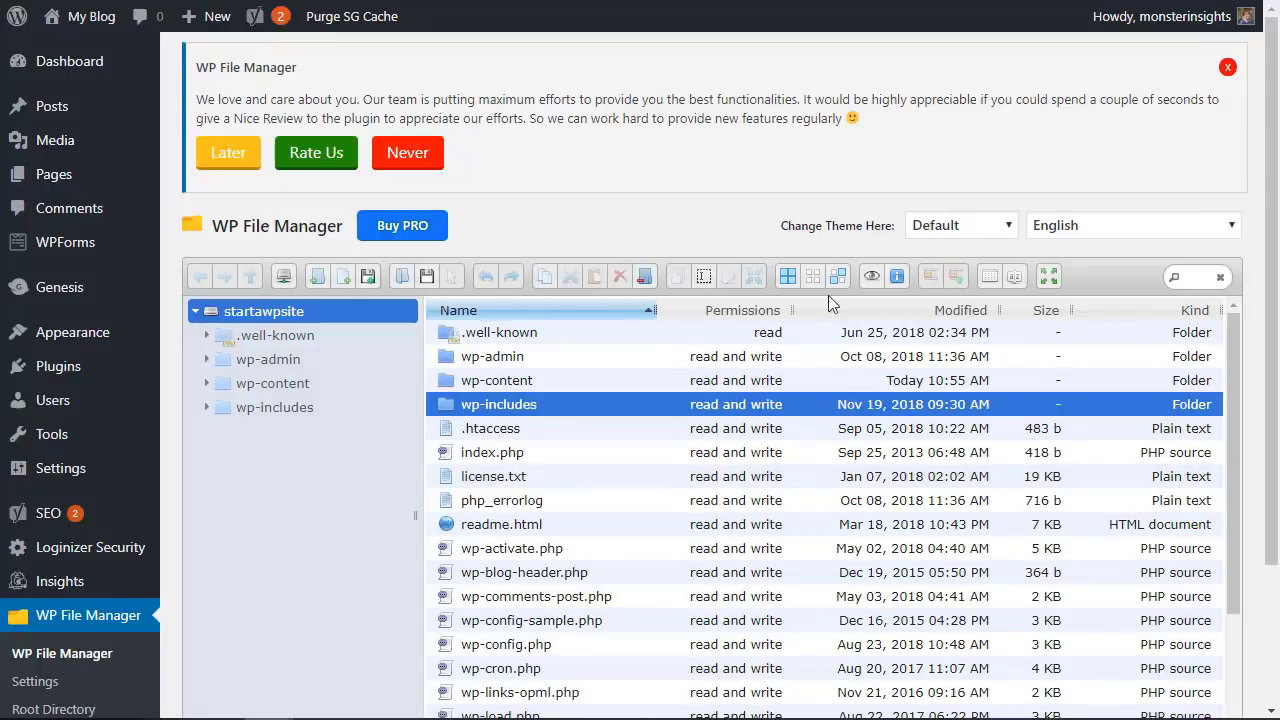
{"action": "left_click", "coordinate": [519, 455]}
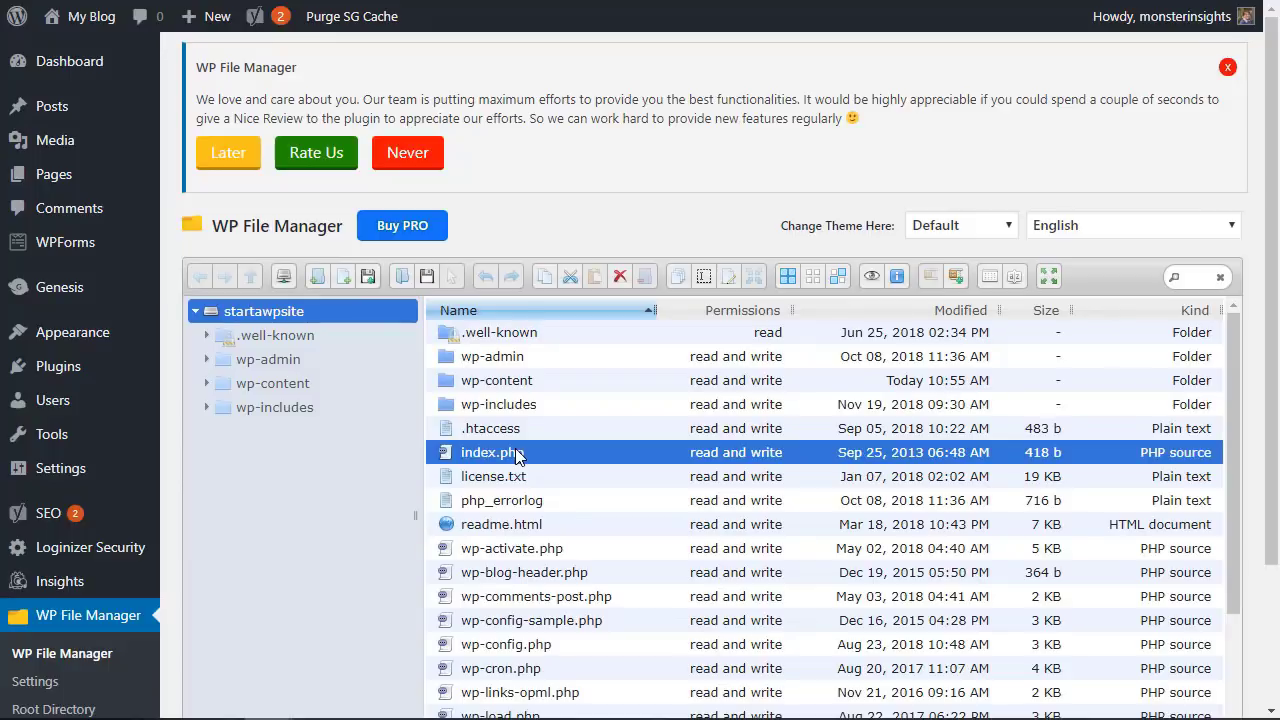
{"action": "left_click", "coordinate": [527, 500]}
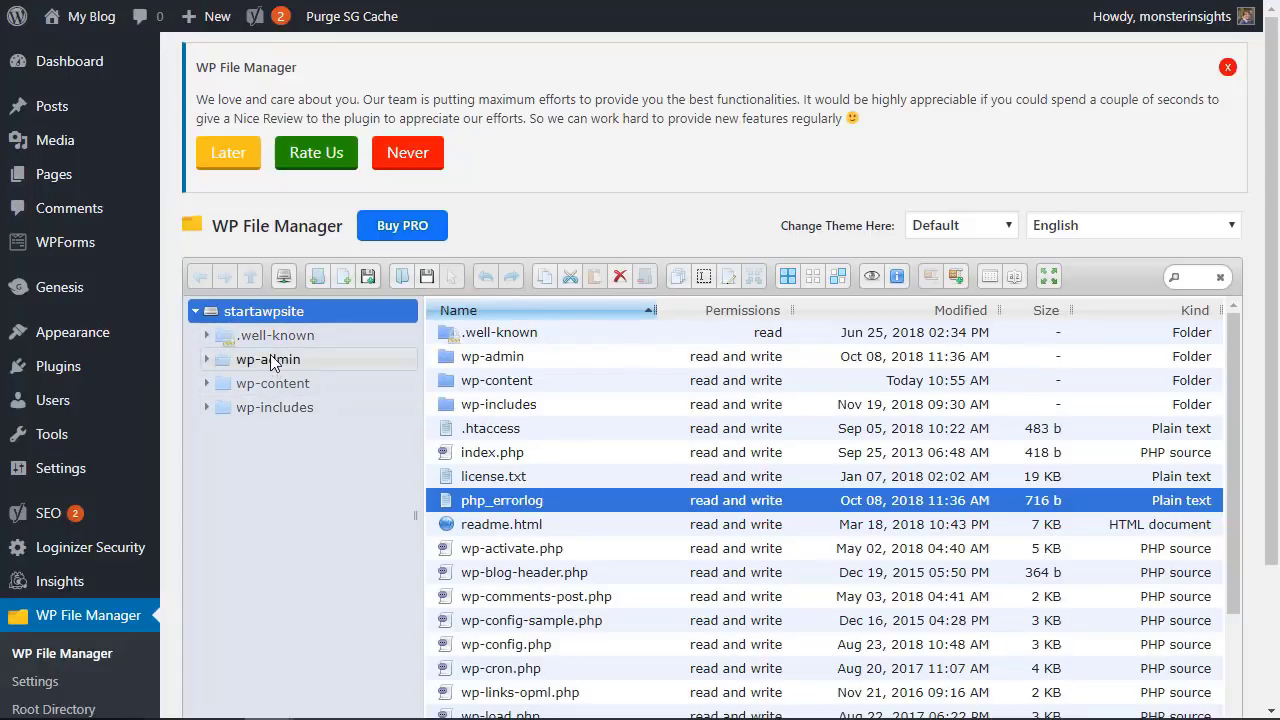
{"action": "left_click", "coordinate": [204, 383]}
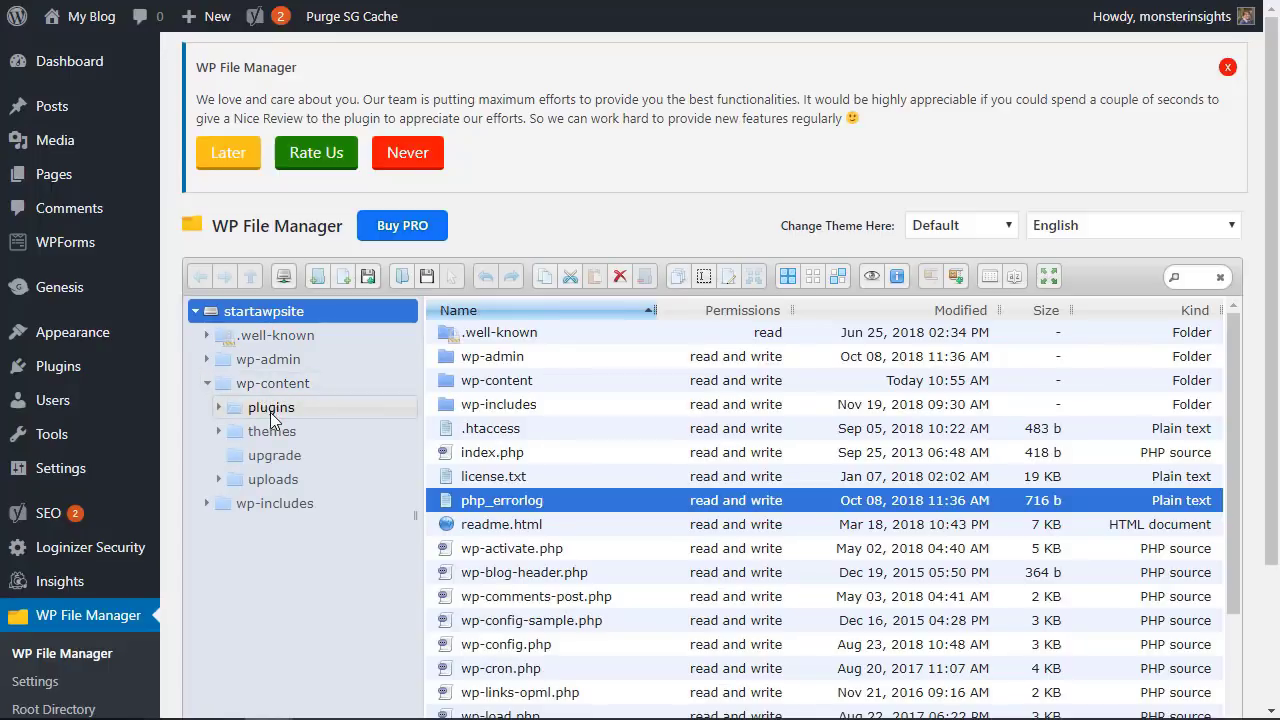
{"action": "left_click", "coordinate": [270, 410]}
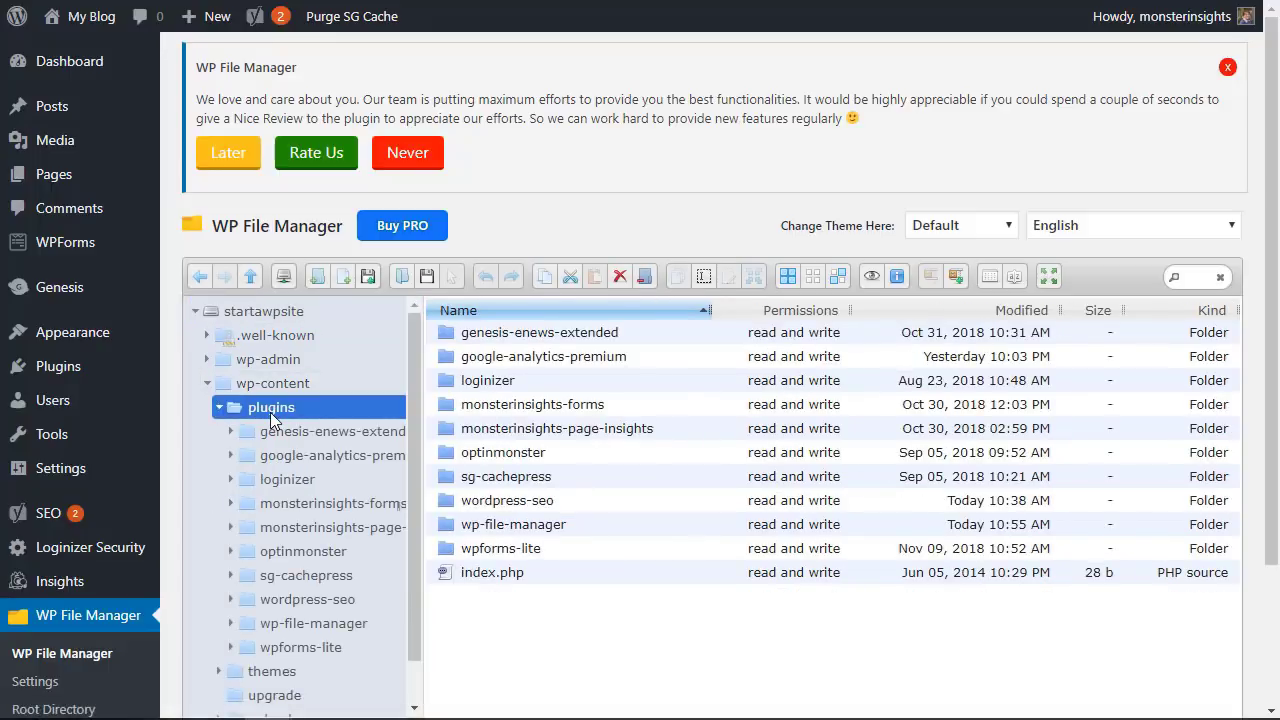
{"action": "left_click", "coordinate": [483, 574]}
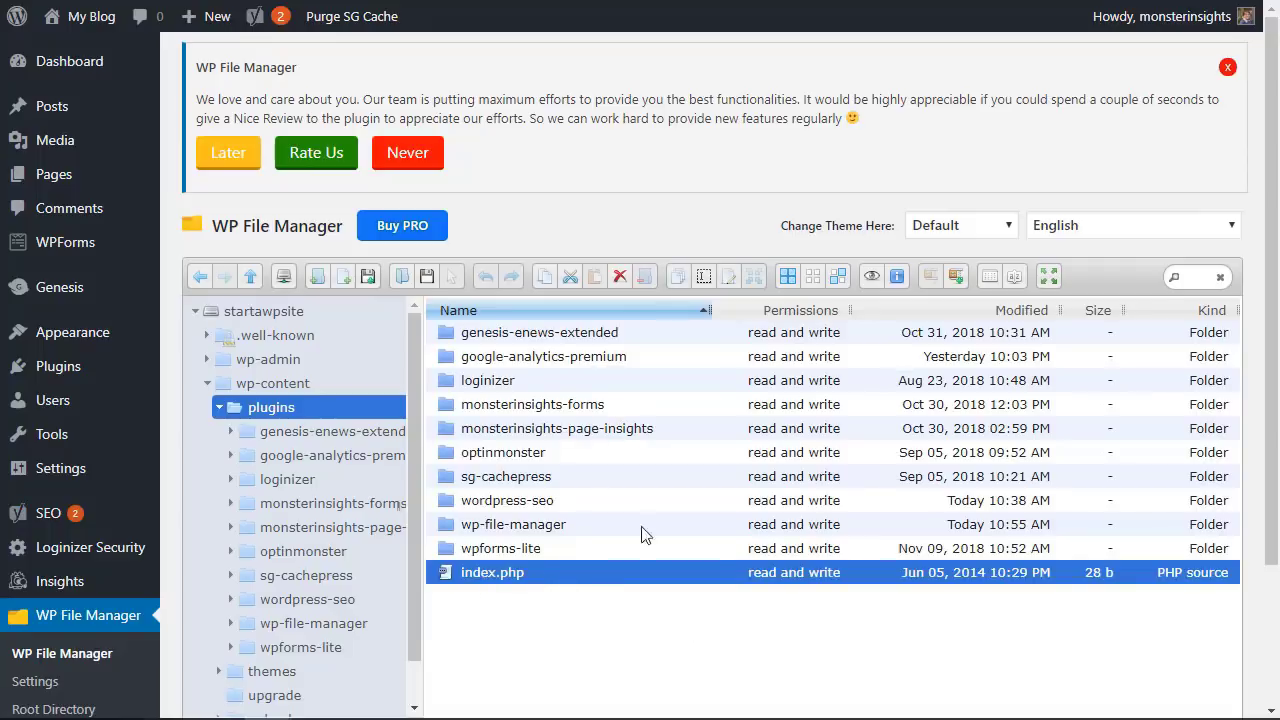
- Open the plugins folder's index.php in the editor, move the editor up, then close it
{"action": "left_click", "coordinate": [729, 282]}
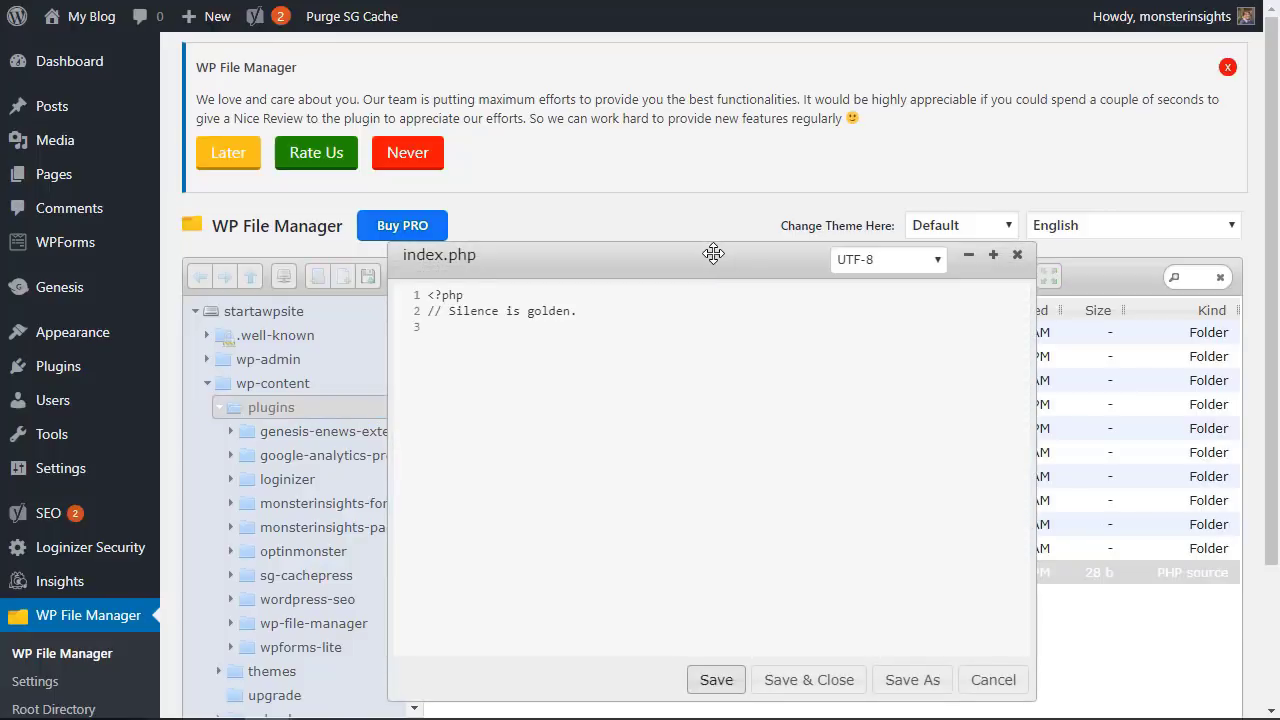
{"action": "left_click_drag", "start_coordinate": [714, 251], "coordinate": [698, 165]}
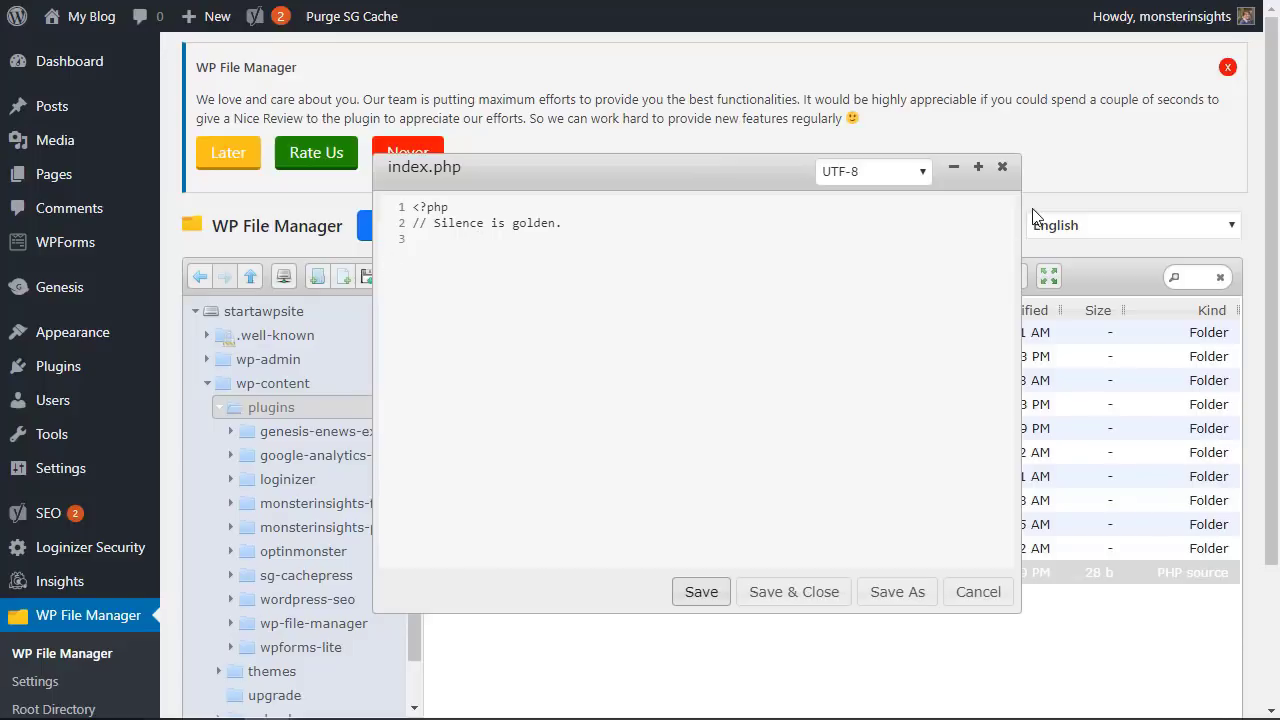
{"action": "left_click", "coordinate": [1002, 167]}
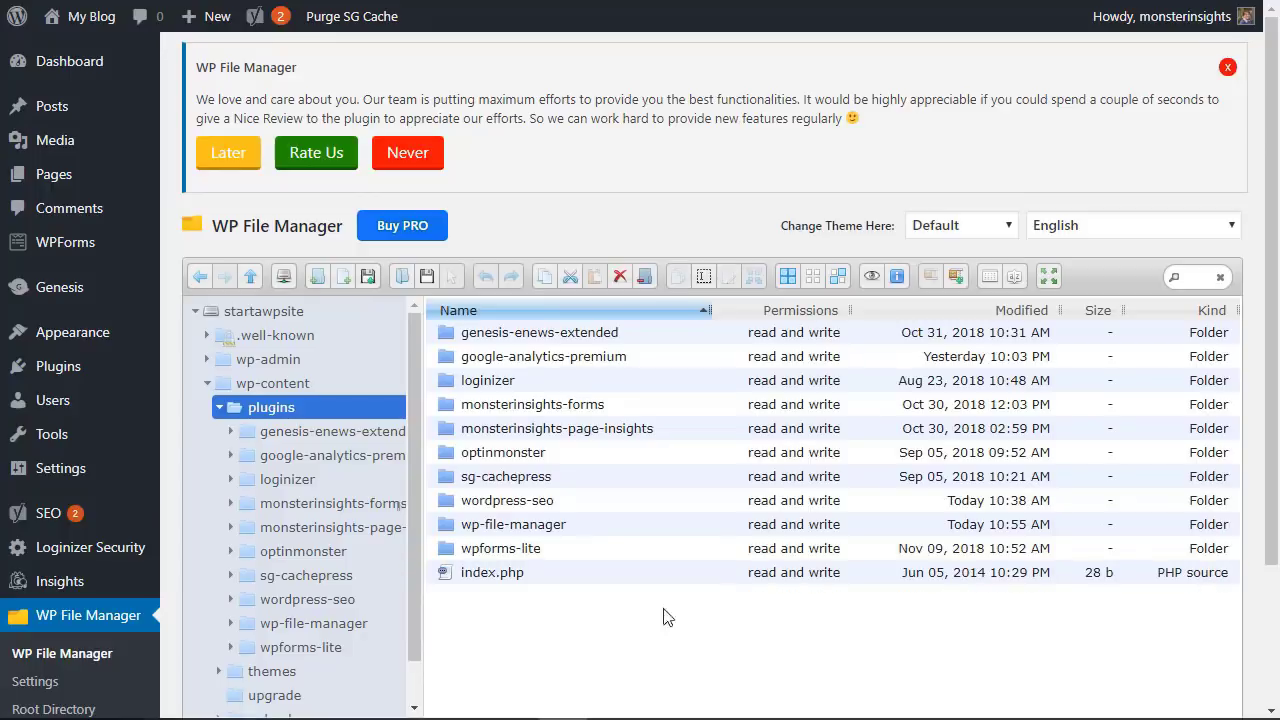
- Start a zip download of the whole wpforms-lite folder, then cancel the save
{"action": "right_click", "coordinate": [492, 557]}
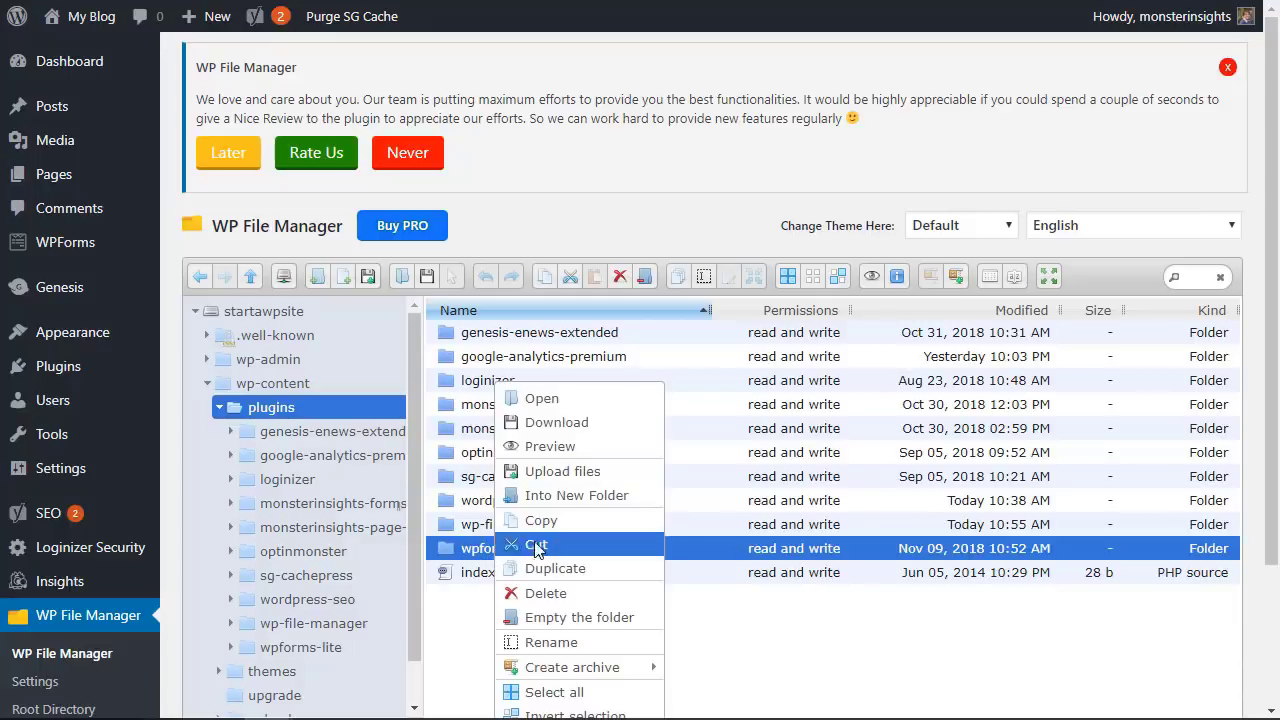
{"action": "left_click", "coordinate": [556, 424]}
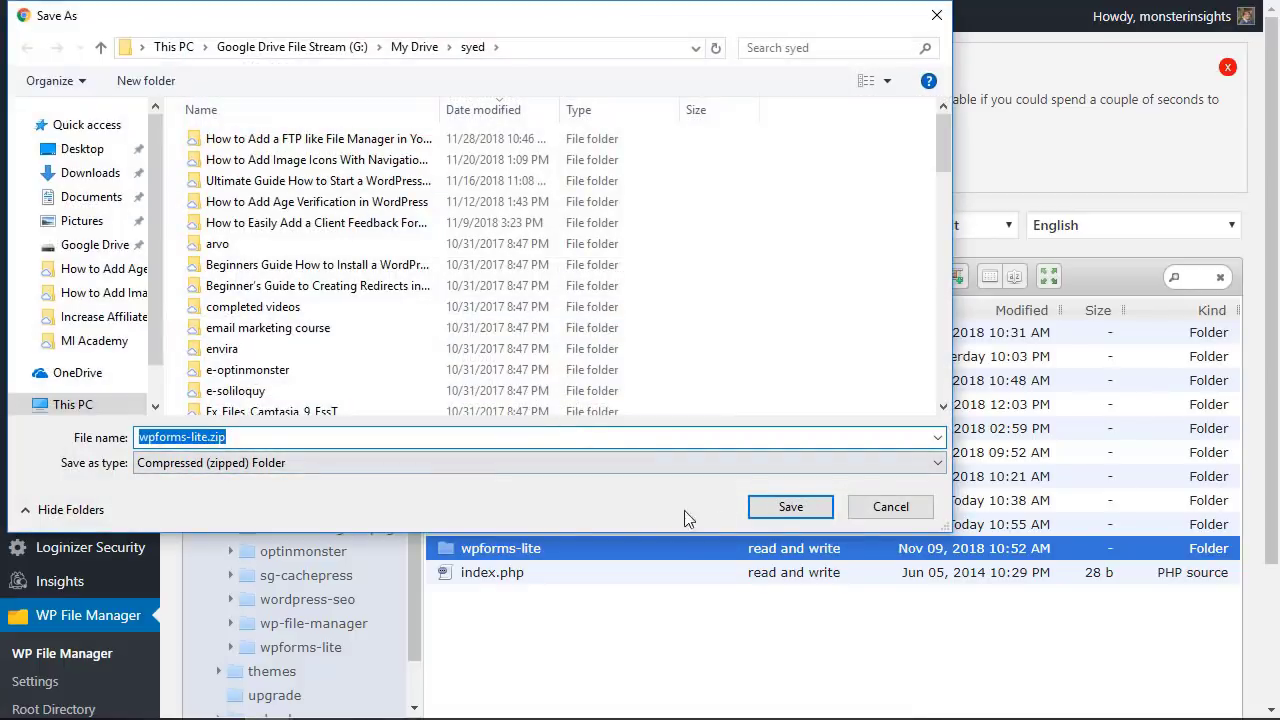
{"action": "left_click", "coordinate": [890, 507]}
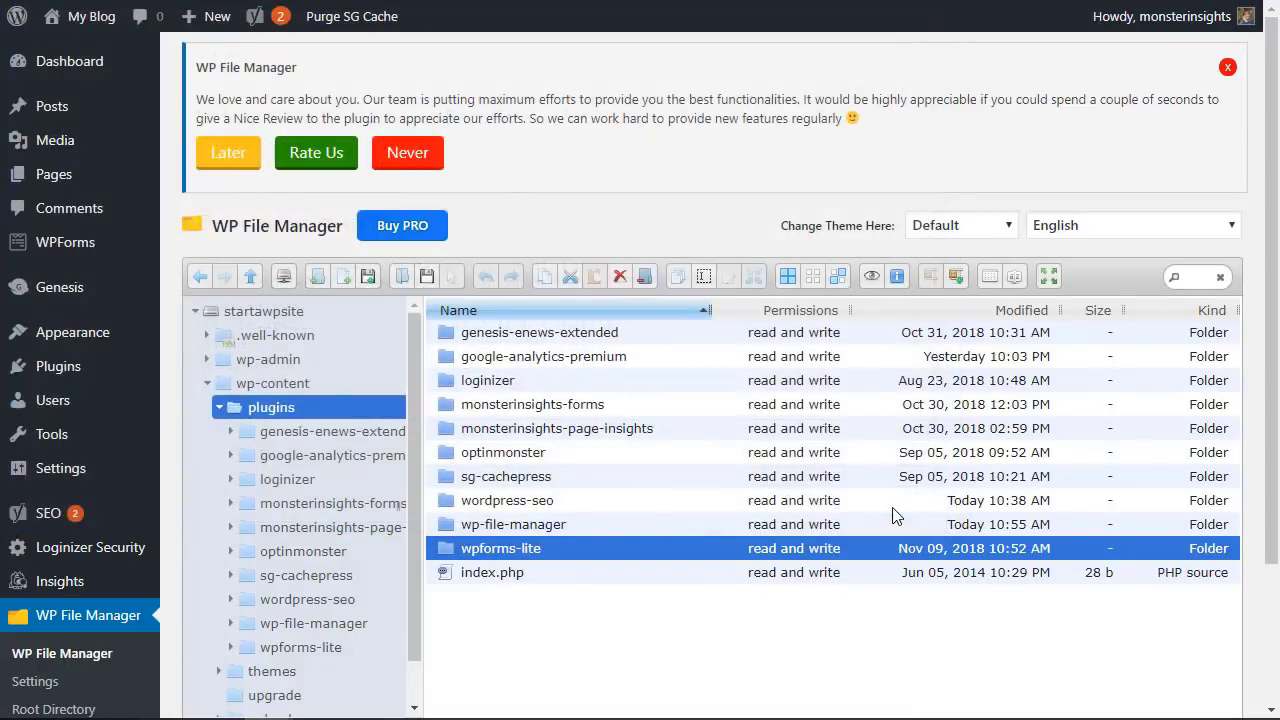
- Inside wpforms-lite, download the five files from wpforms.php to autoloader.php as one zip, dismissing the save prompt
{"action": "double_click", "coordinate": [482, 548]}
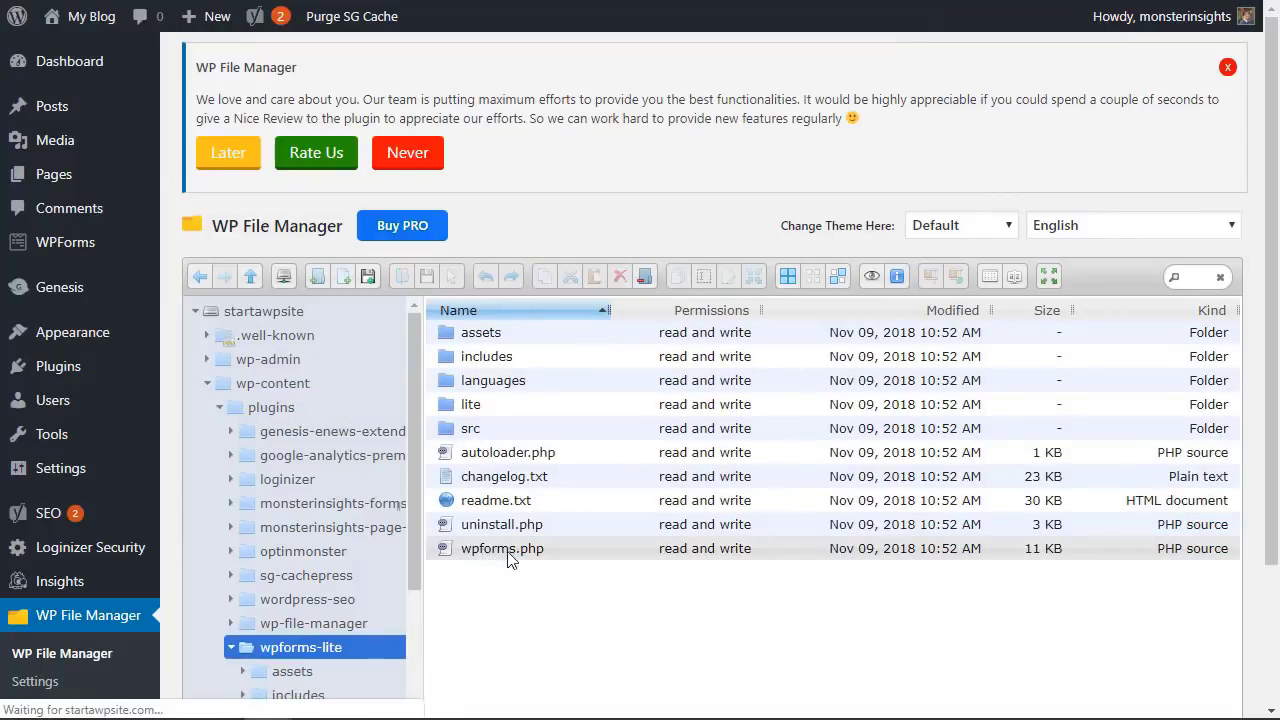
{"action": "left_click", "coordinate": [568, 558]}
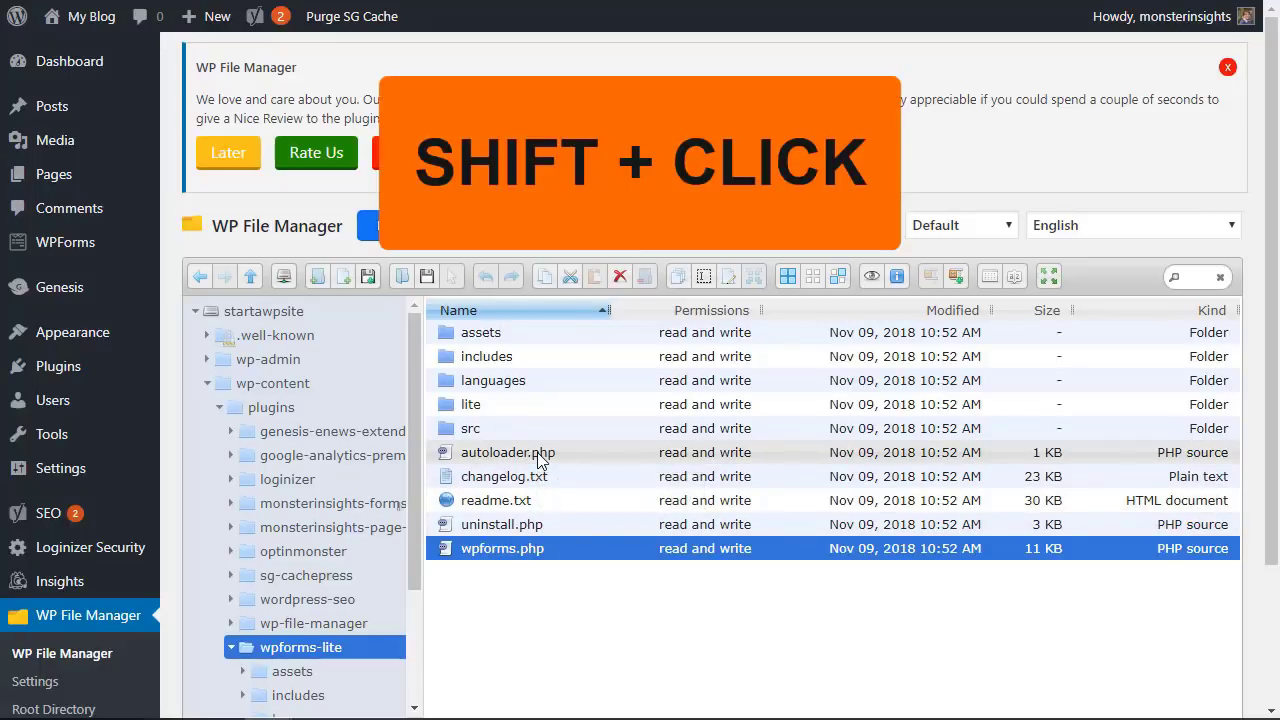
{"action": "left_click", "coordinate": [537, 453], "text": "shift"}
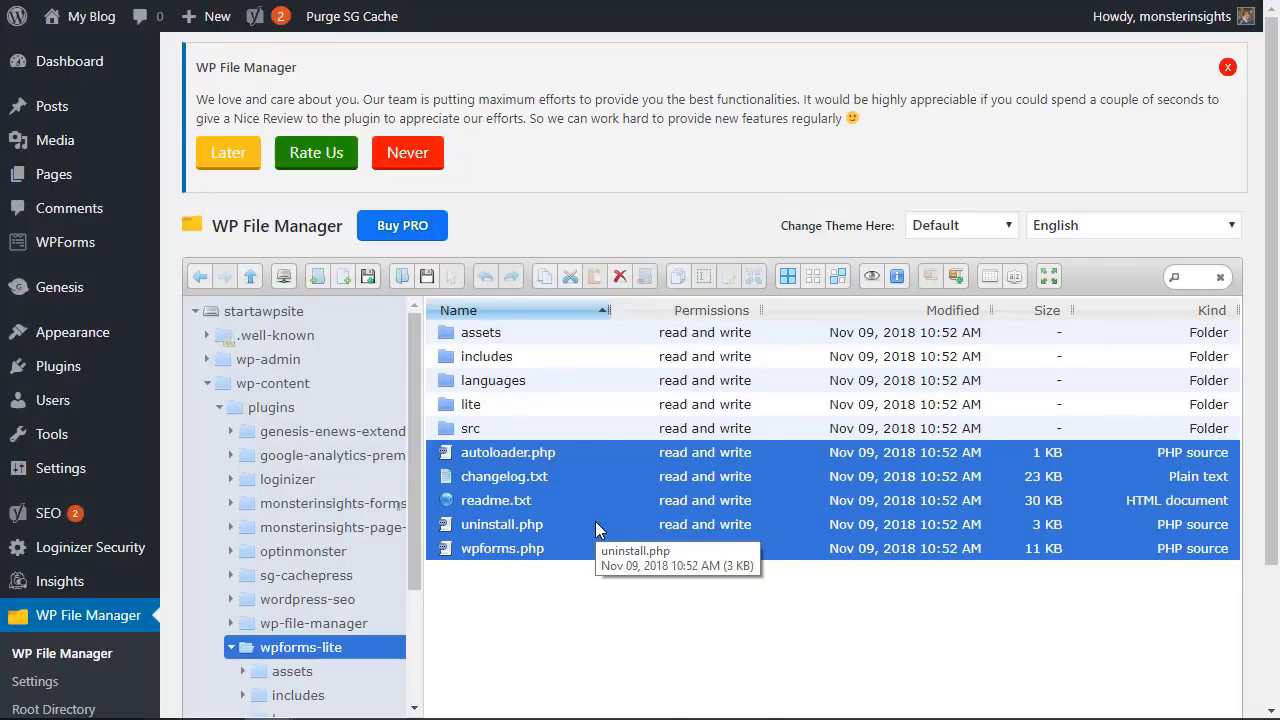
{"action": "right_click", "coordinate": [597, 529]}
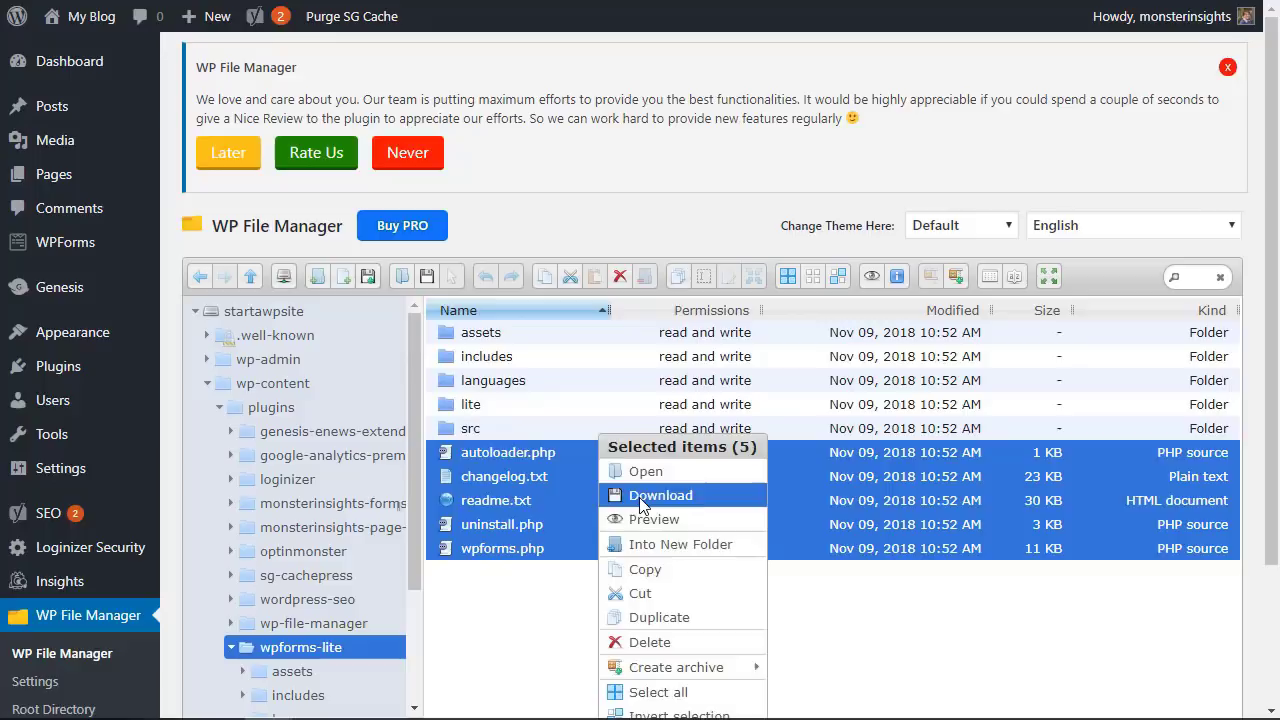
{"action": "left_click", "coordinate": [639, 497]}
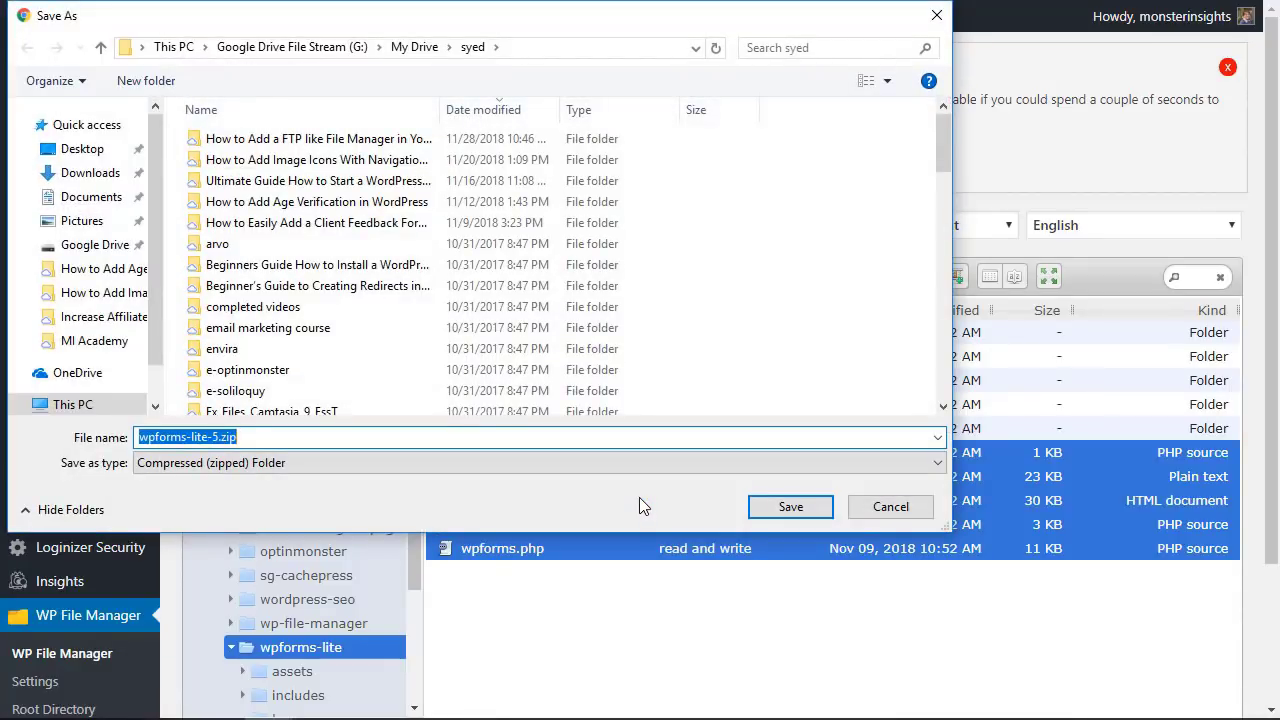
{"action": "left_click", "coordinate": [903, 511]}
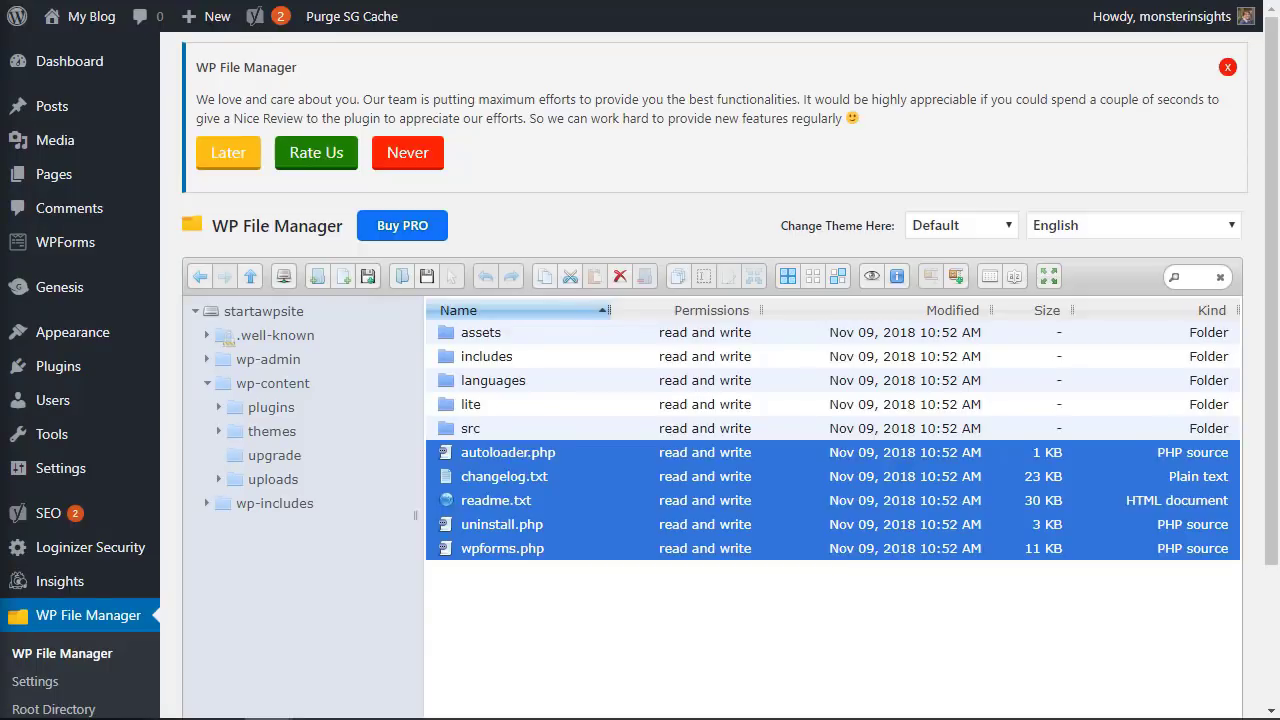
- Open uploads/2018/11, bring up the Upload files panel, and close the file chooser without picking files
{"action": "left_click", "coordinate": [256, 479]}
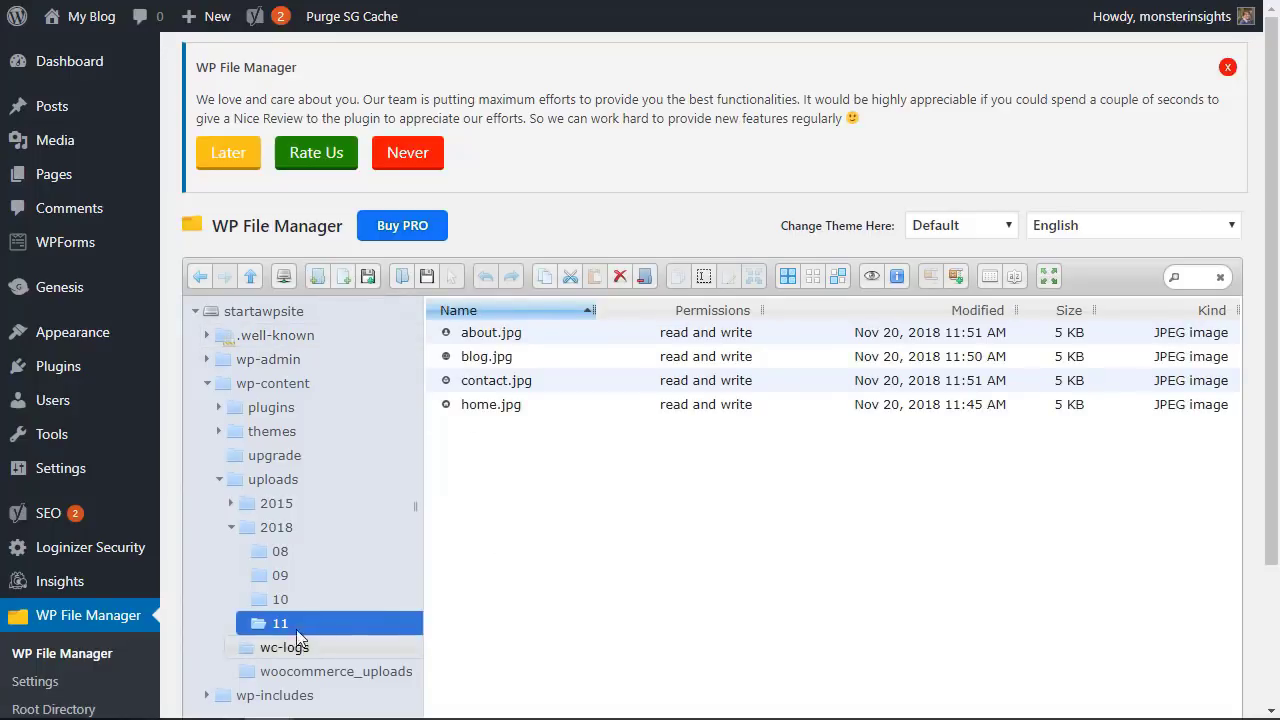
{"action": "left_click", "coordinate": [368, 277]}
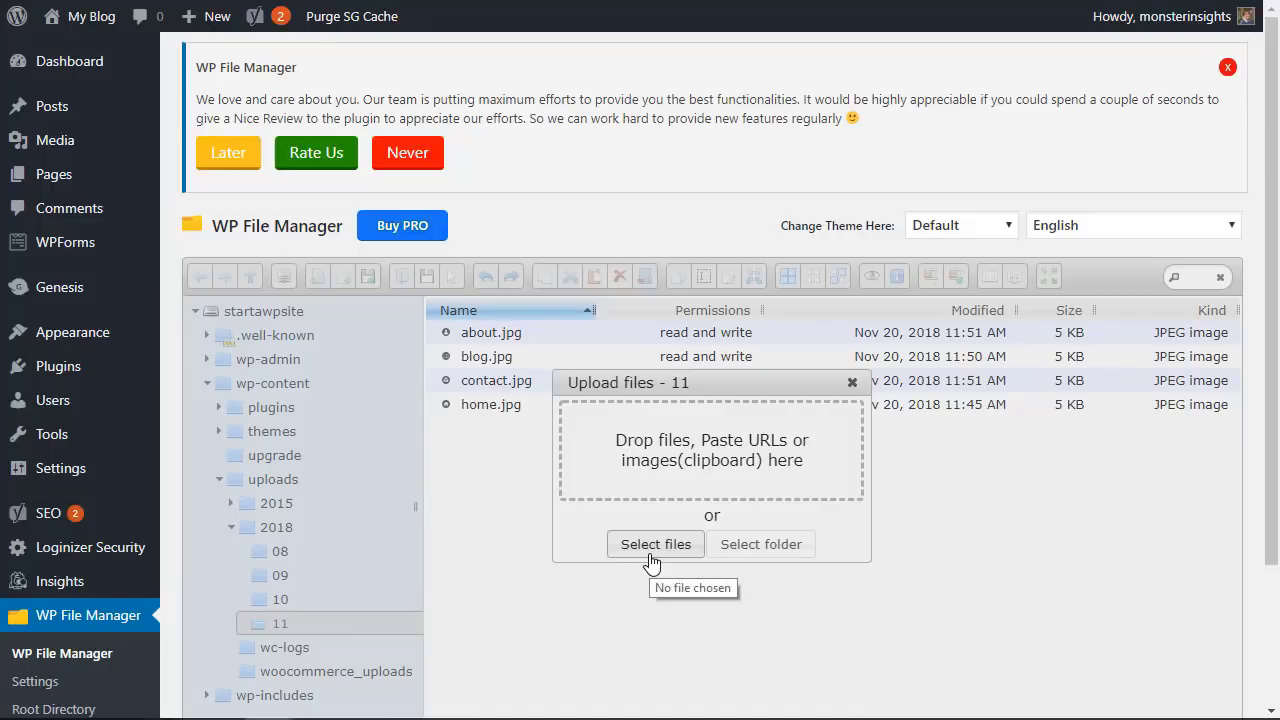
{"action": "left_click", "coordinate": [651, 560]}
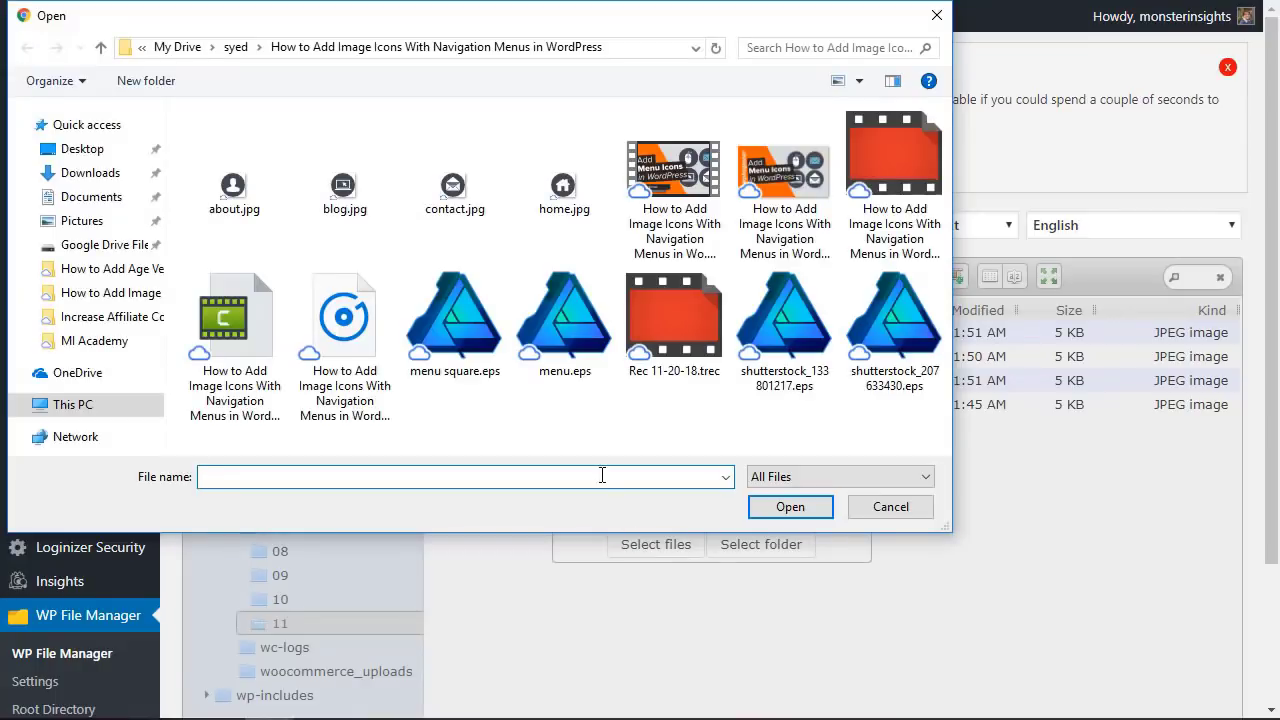
{"action": "left_click", "coordinate": [895, 510]}
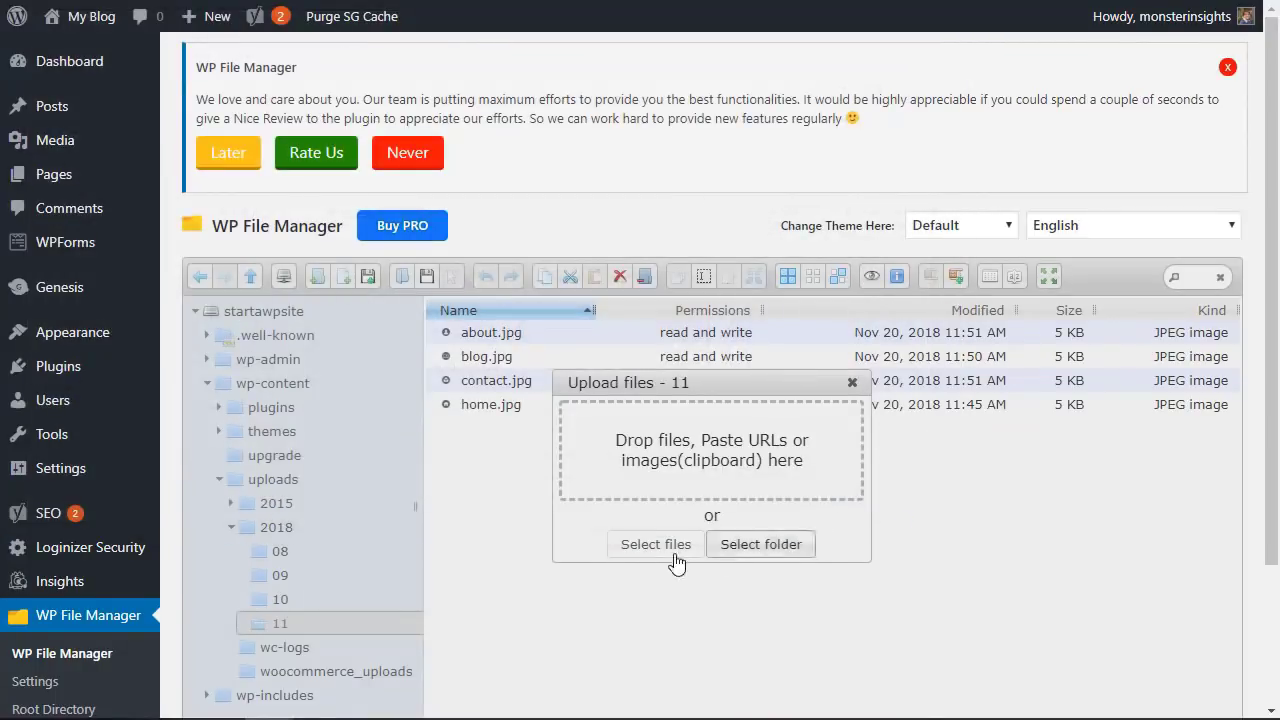